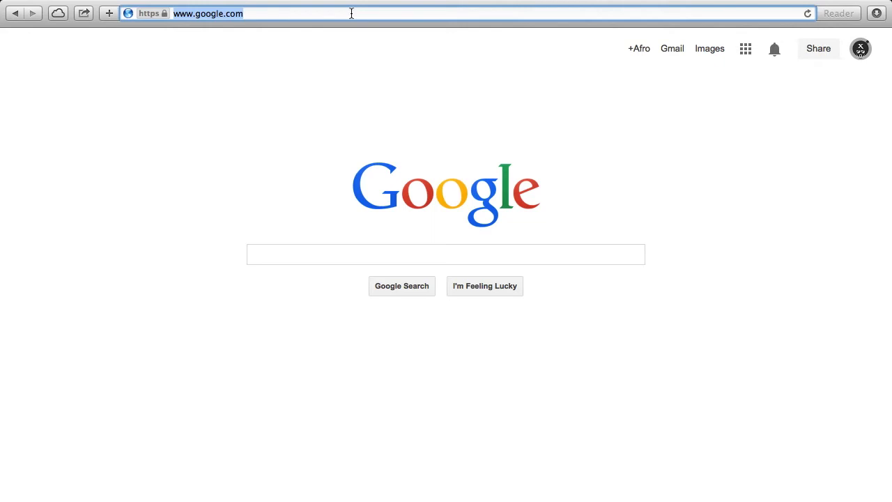
# Load the router's administration page at 192.168.1.254
pyautogui.write('1')
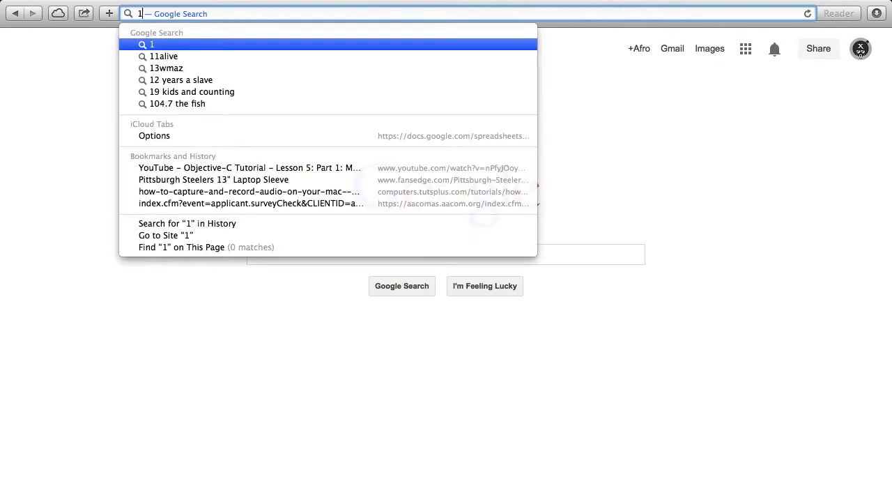
pyautogui.write('92.168.')
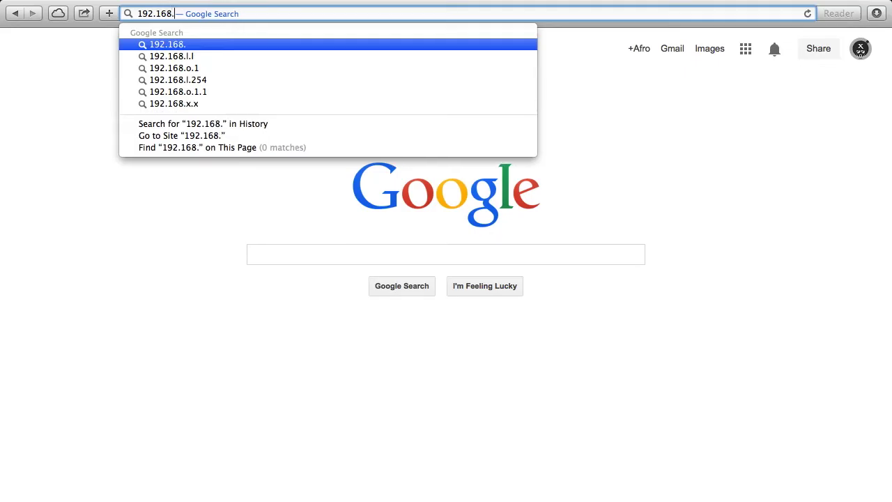
pyautogui.write('1.')
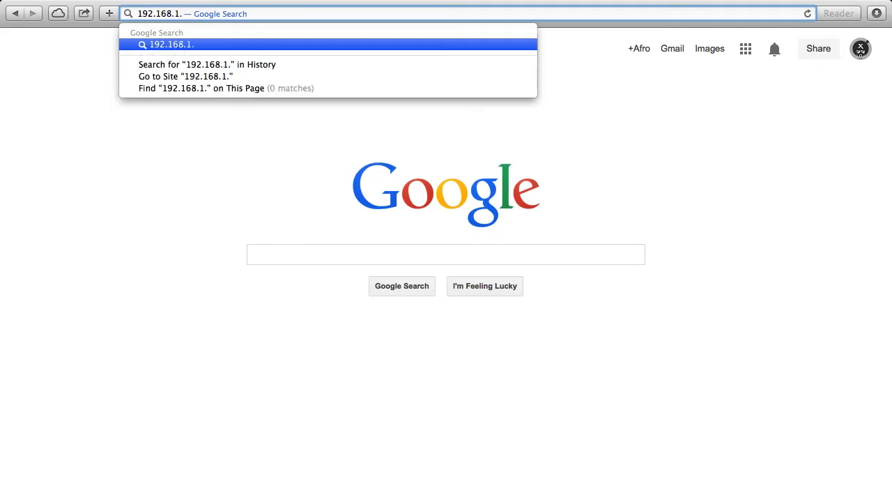
pyautogui.write('254')
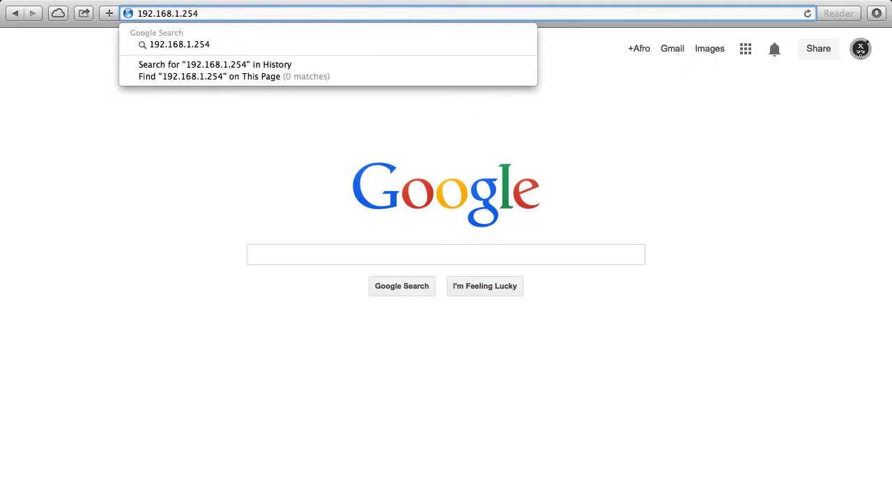
pyautogui.press('Return')
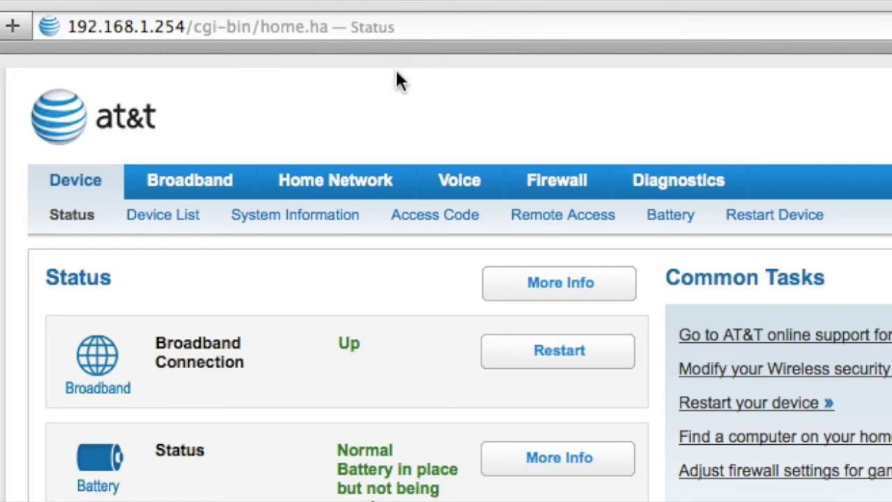
# Go to the firewall's NAT/Gaming settings and open the custom services management page
pyautogui.click(554, 188)
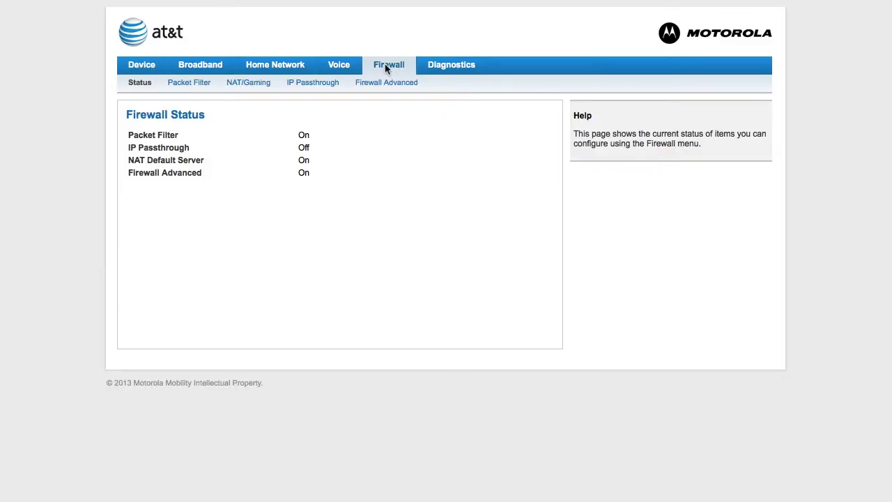
pyautogui.click(255, 83)
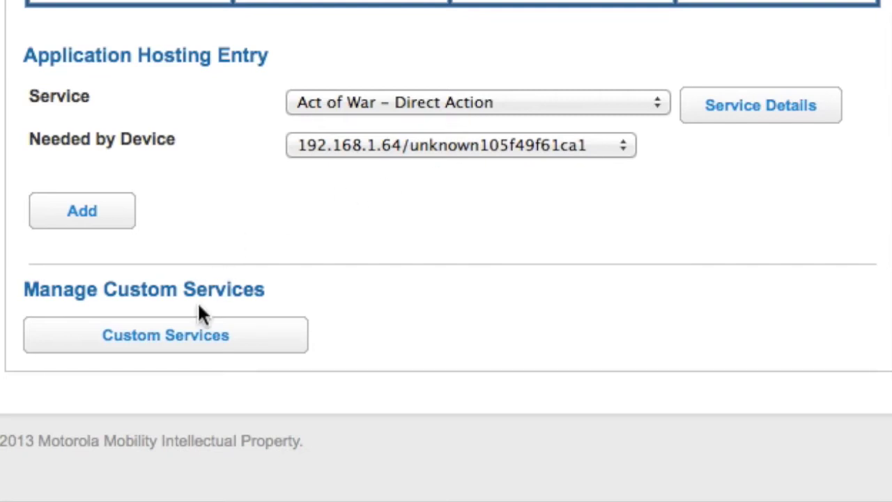
pyautogui.click(180, 349)
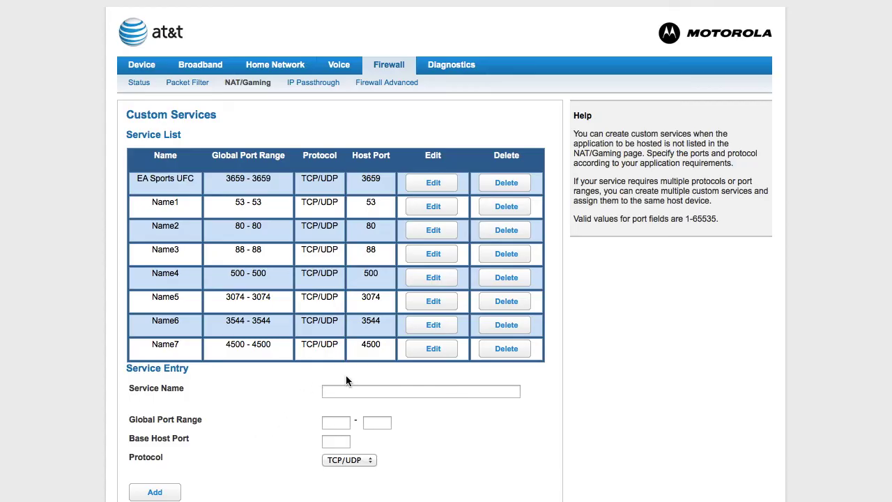
# Fill in a custom service entry named EA Sports UFC with global port range 3659 - 3659, keeping the TCP/UDP protocol
pyautogui.click(366, 387)
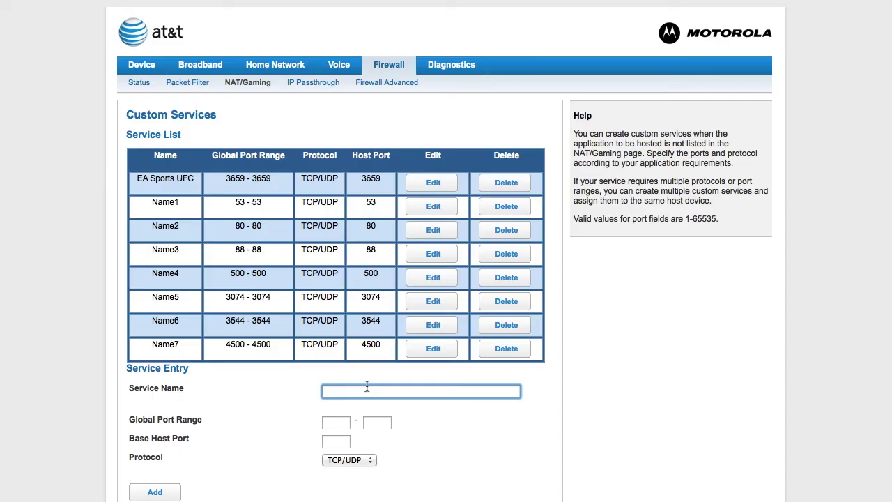
pyautogui.write('EA Sports UFC')
pyautogui.click(338, 420)
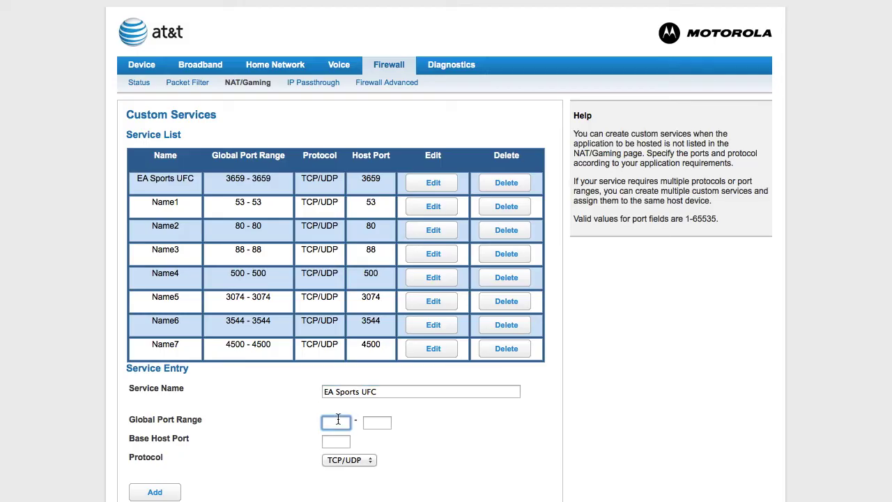
pyautogui.write('3659')
pyautogui.click(371, 423)
pyautogui.write('3659')
pyautogui.click(300, 428)
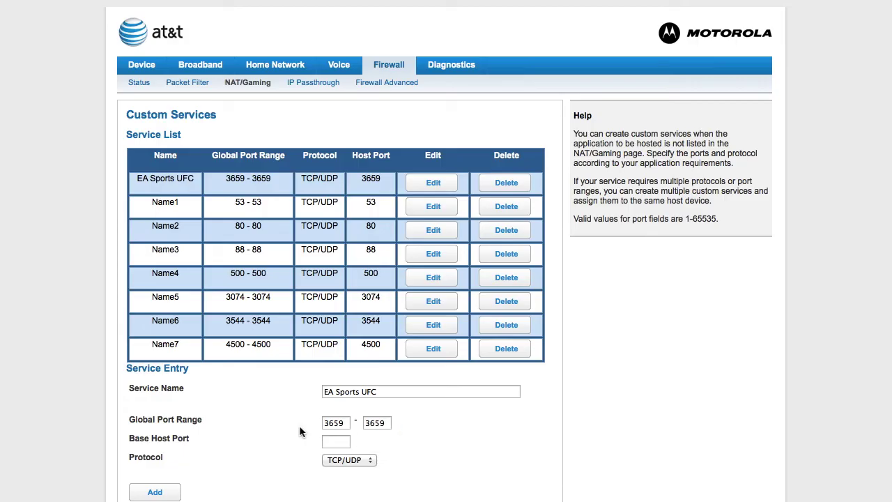
pyautogui.click(343, 460)
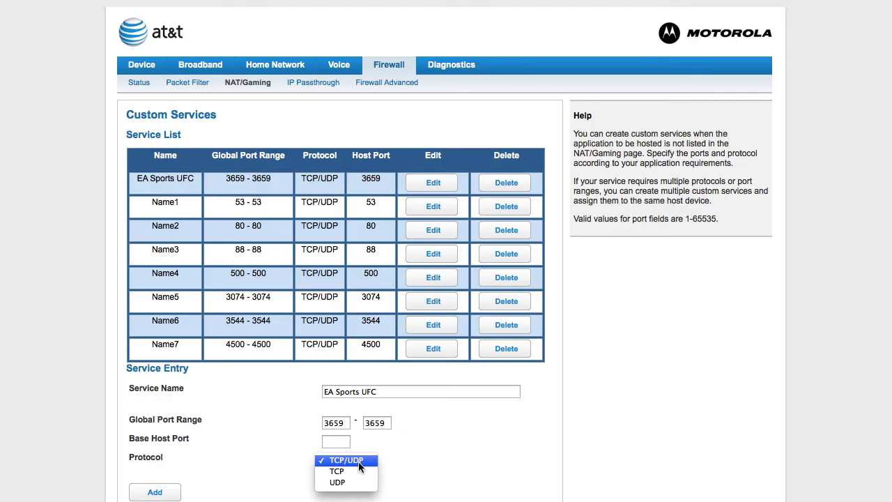
pyautogui.click(271, 455)
# Return to the NAT/Gaming page and review the hosted applications and the service choices for a hosting entry
pyautogui.scroll(-2, 271, 454)
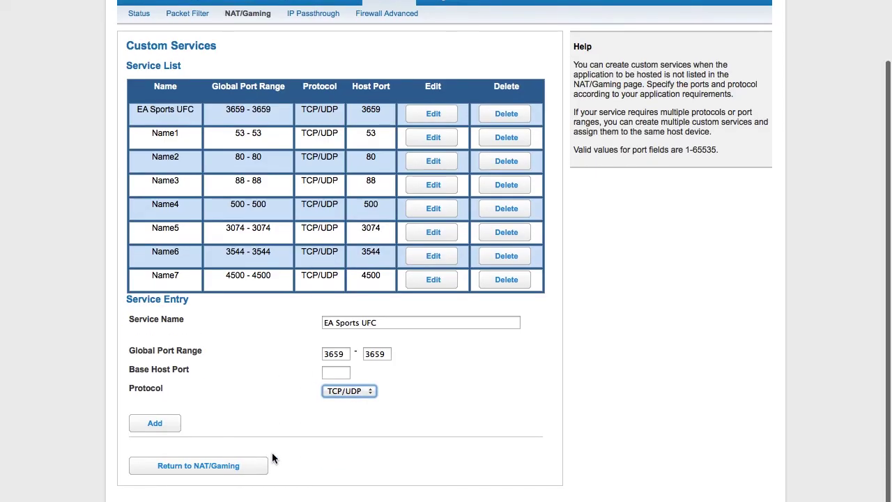
pyautogui.click(207, 474)
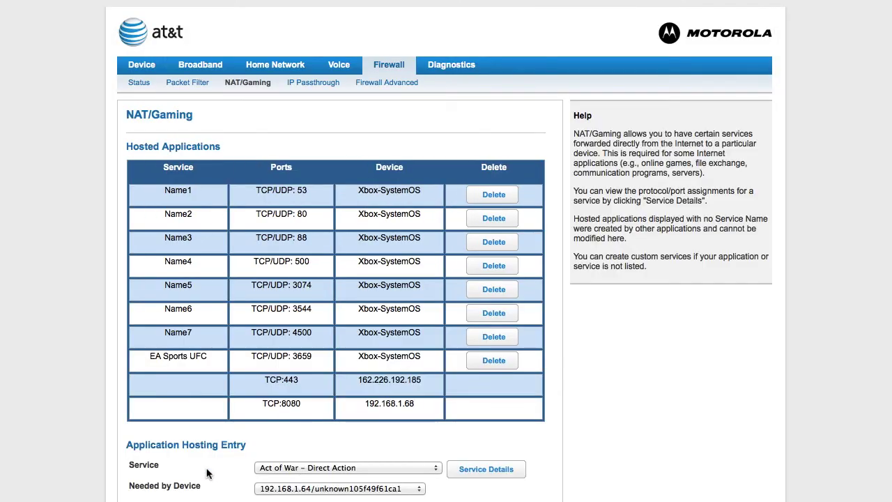
pyautogui.scroll(-3, 207, 473)
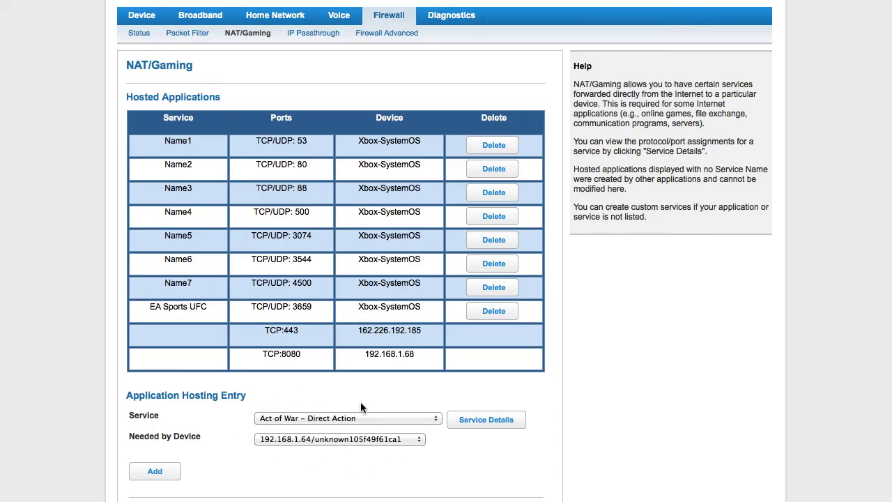
pyautogui.click(334, 420)
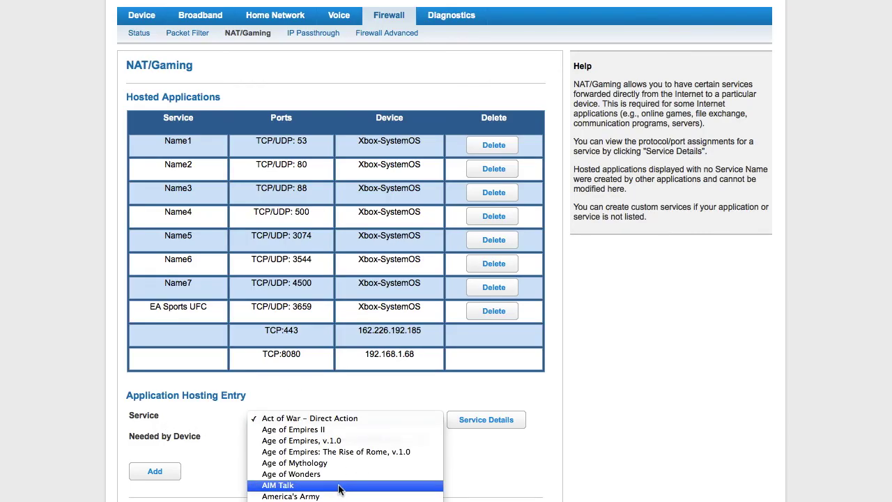
pyautogui.scroll(-10, 334, 418)
pyautogui.click(214, 395)
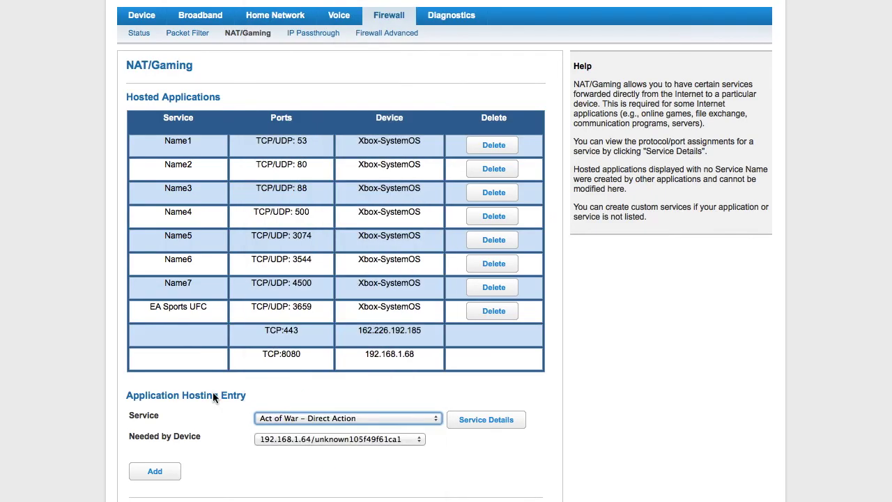
pyautogui.press('Tab')
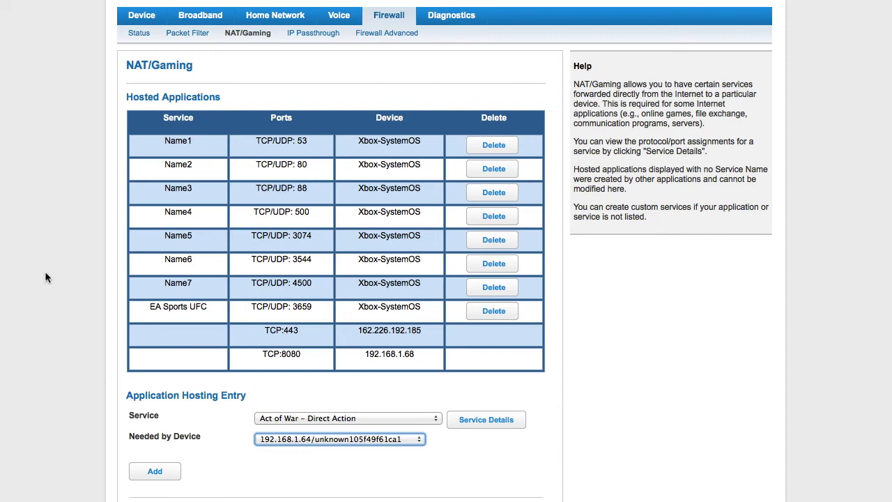
pyautogui.scroll(2, 114, 186)
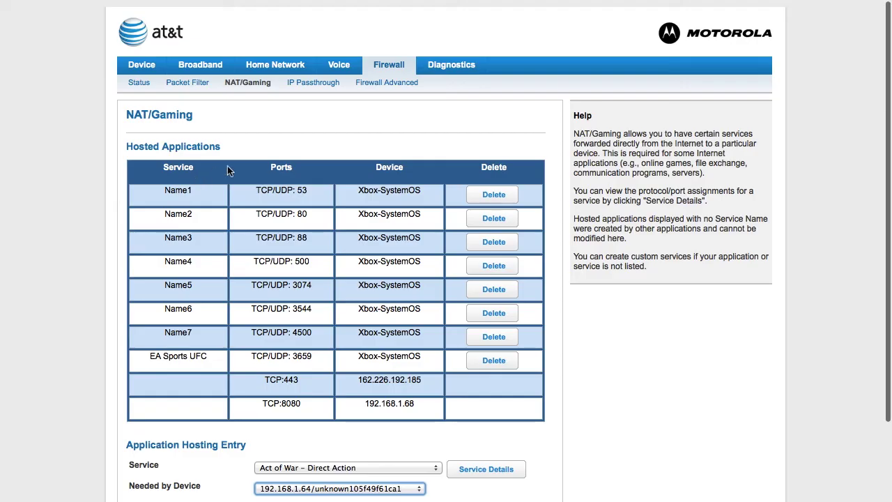
# Set the IP Passthrough allocation mode to Default Server and check the address in its Manual Entry field
pyautogui.click(313, 84)
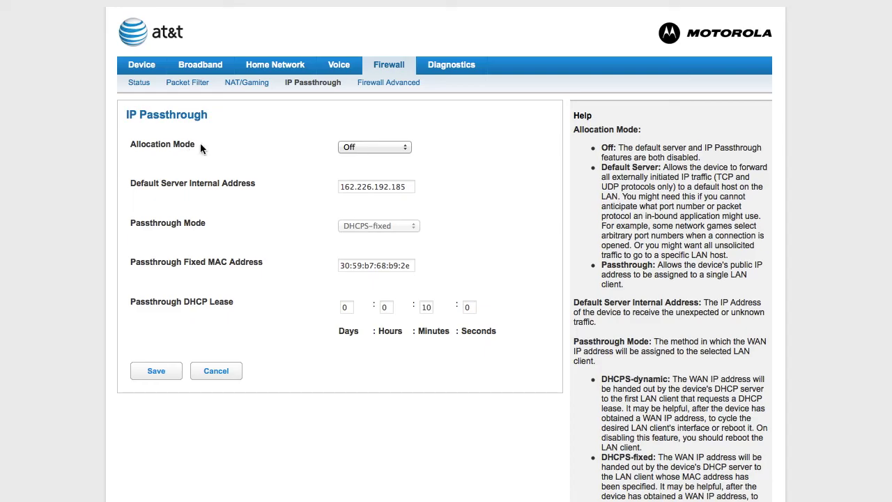
pyautogui.click(395, 147)
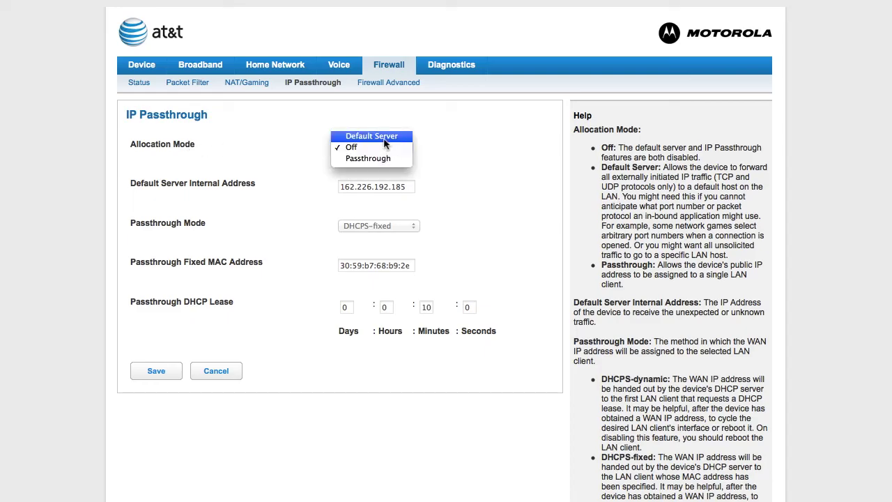
pyautogui.press('Escape')
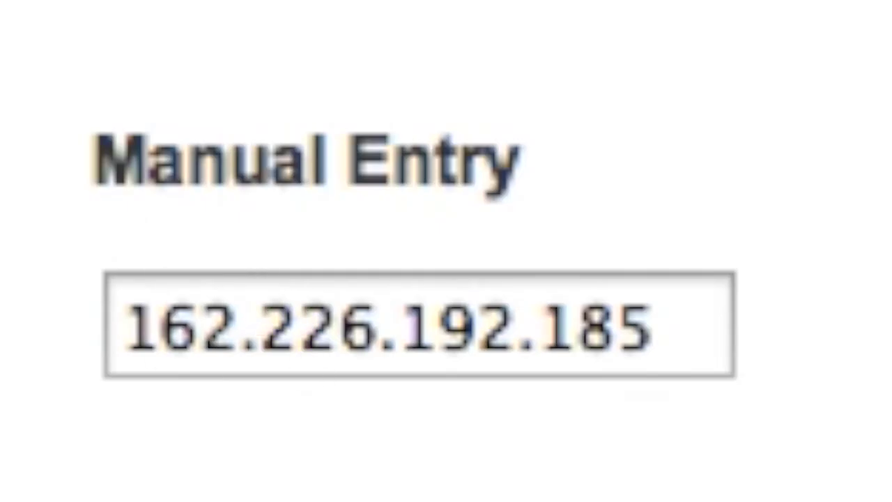
pyautogui.click(582, 327)
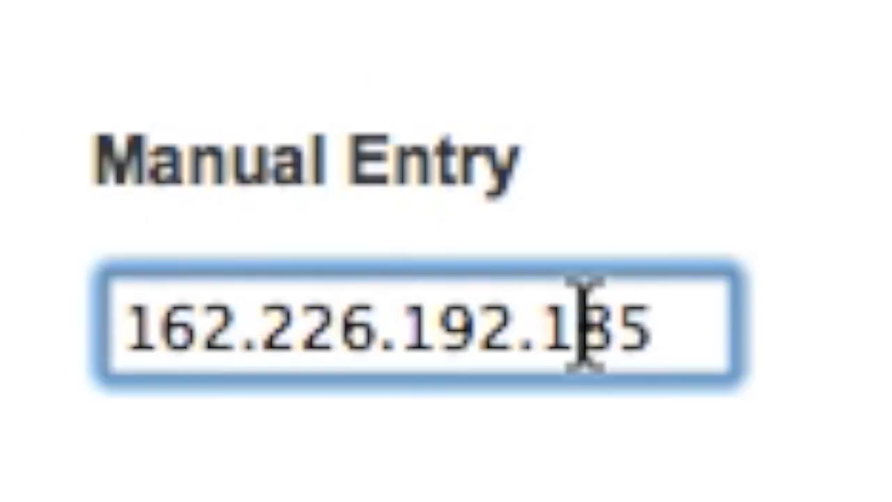
pyautogui.click(705, 339)
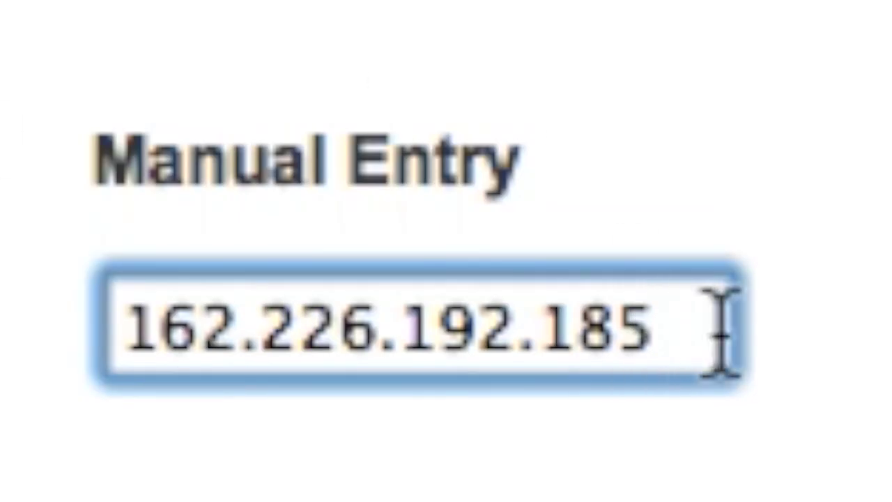
pyautogui.moveTo(727, 348); pyautogui.dragTo(128, 352)
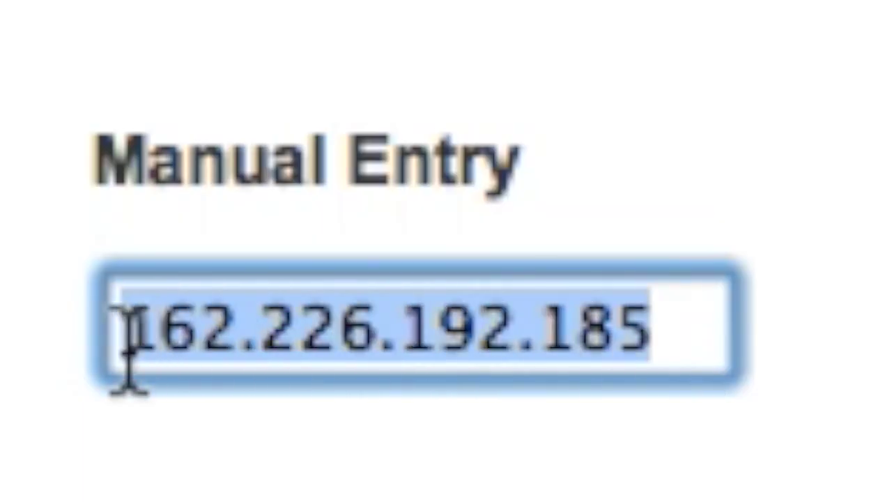
pyautogui.click(340, 411)
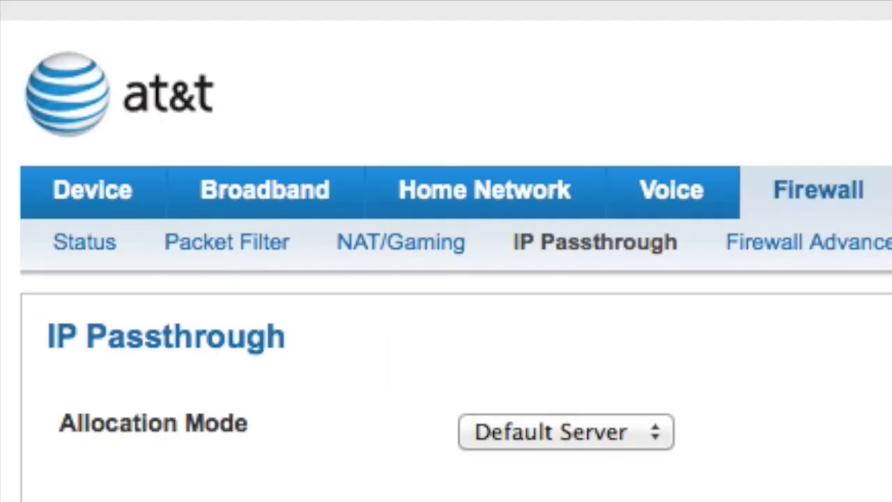
# Set IPv6 to Off in the home network's Configure settings
pyautogui.click(475, 206)
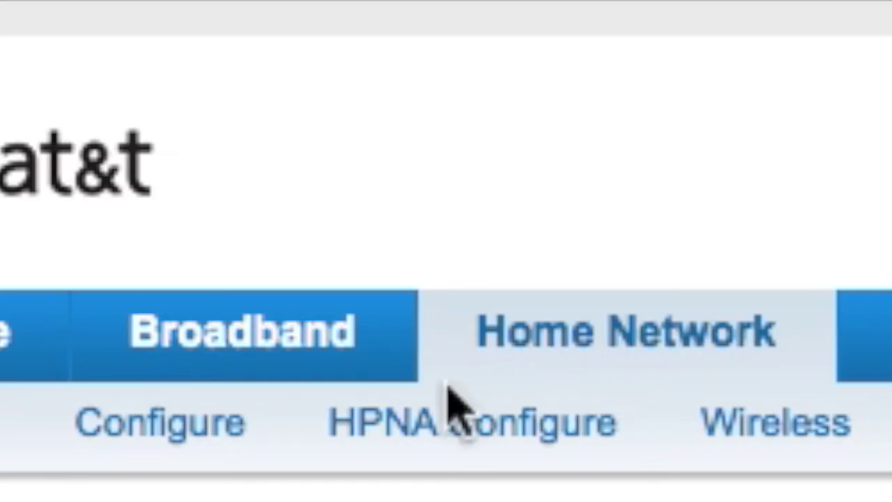
pyautogui.click(180, 438)
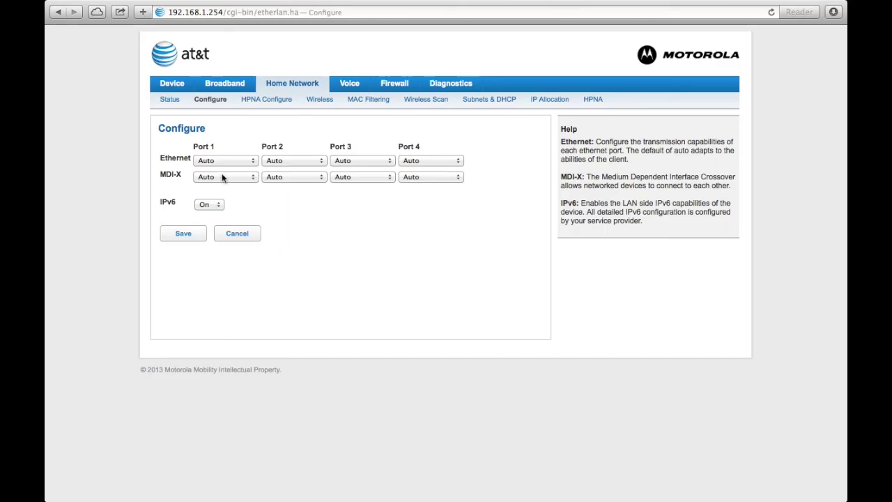
pyautogui.click(213, 205)
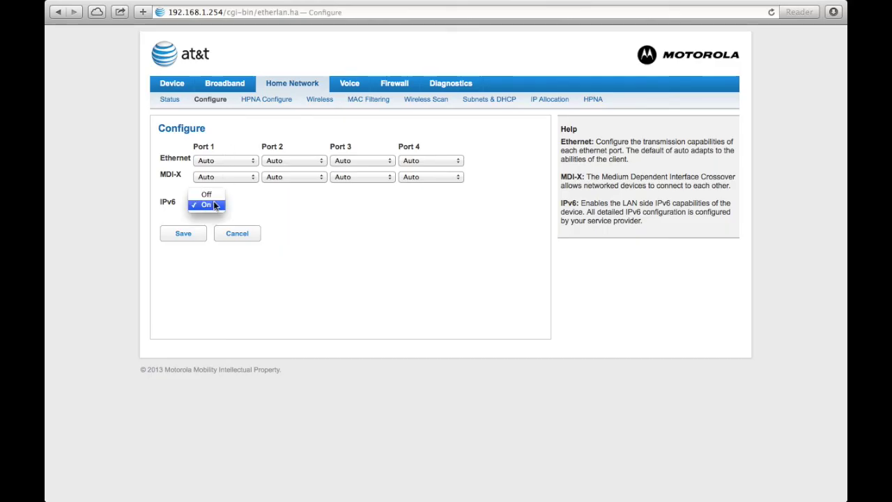
pyautogui.click(214, 202)
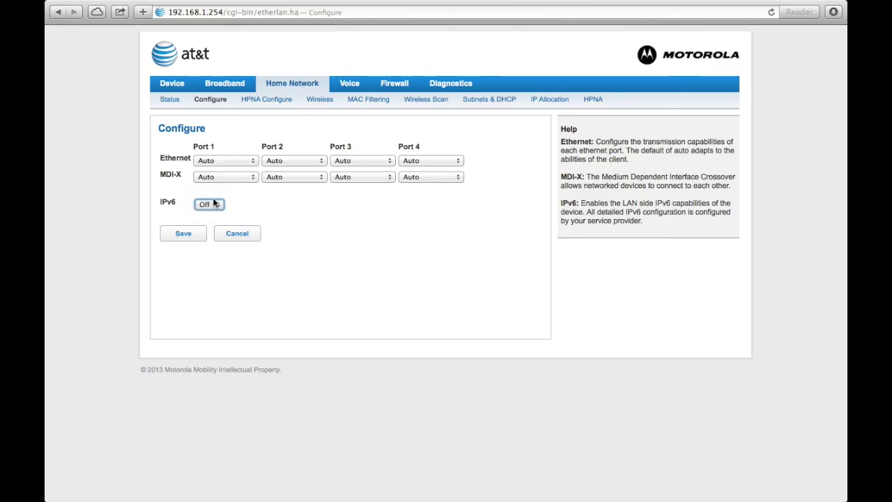